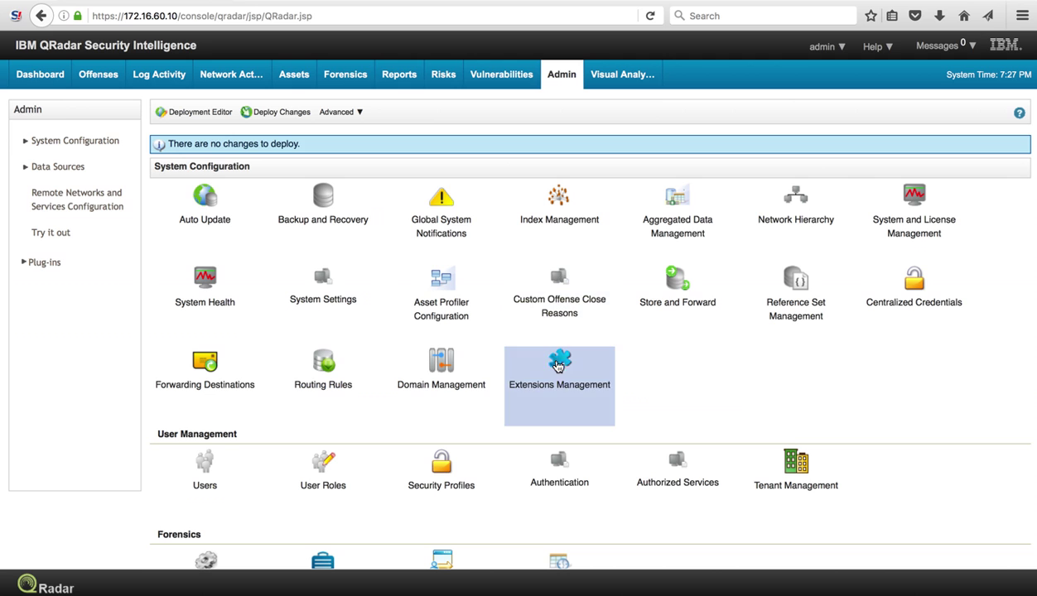
# Go from Extensions Management to the IBM Security App Exchange and browse its app listings
pyautogui.click(559, 364)
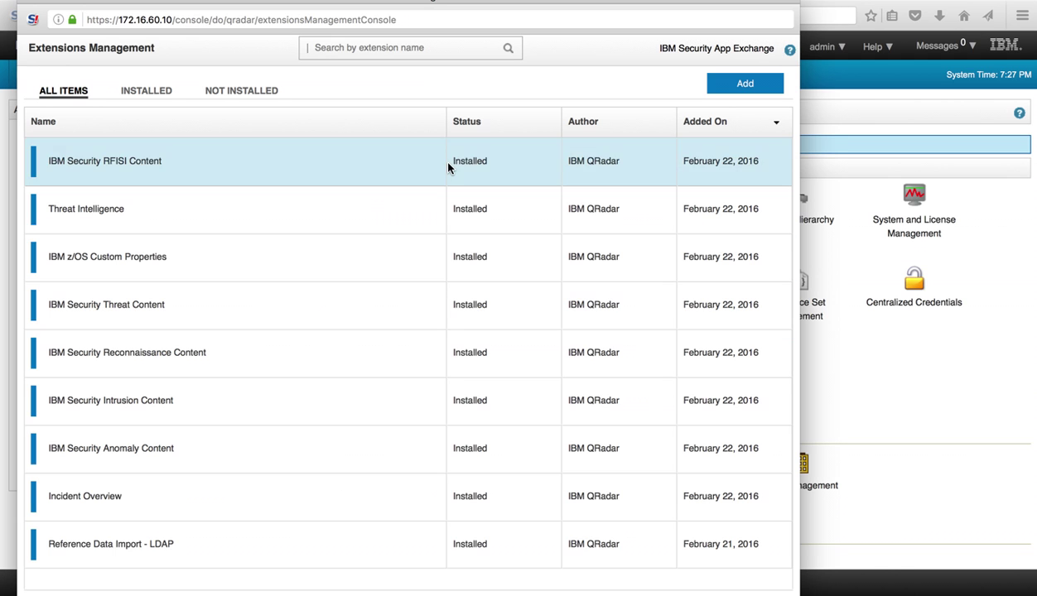
pyautogui.click(695, 52)
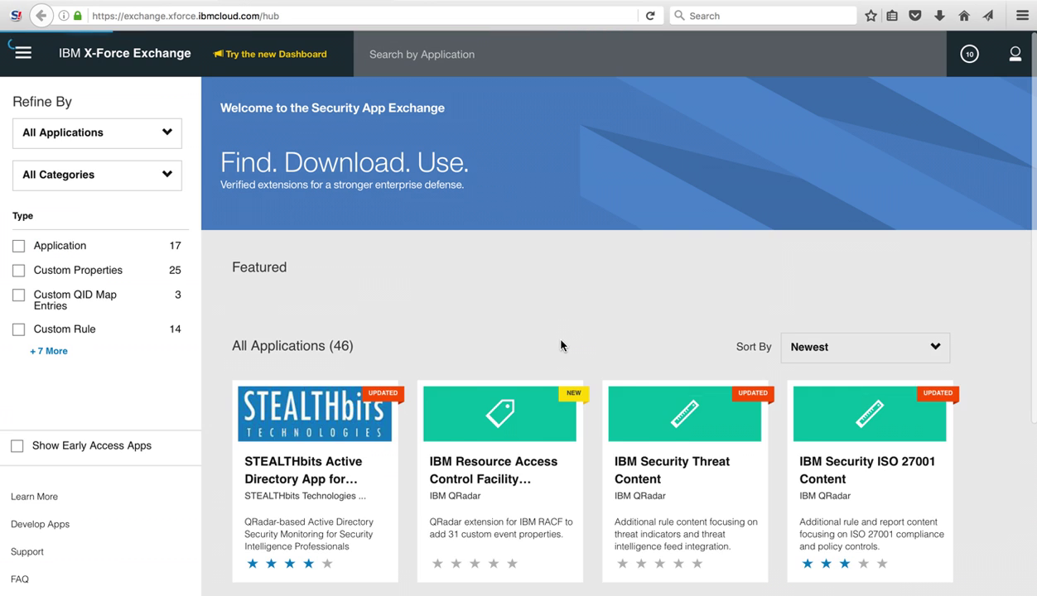
pyautogui.scroll(-3, 580, 335)
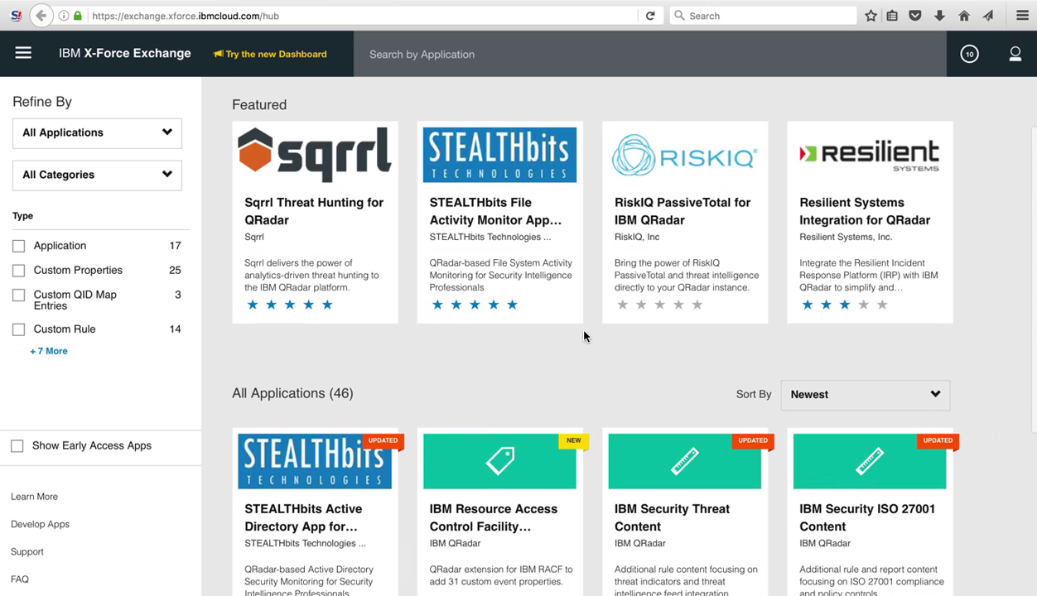
pyautogui.scroll(-3, 584, 336)
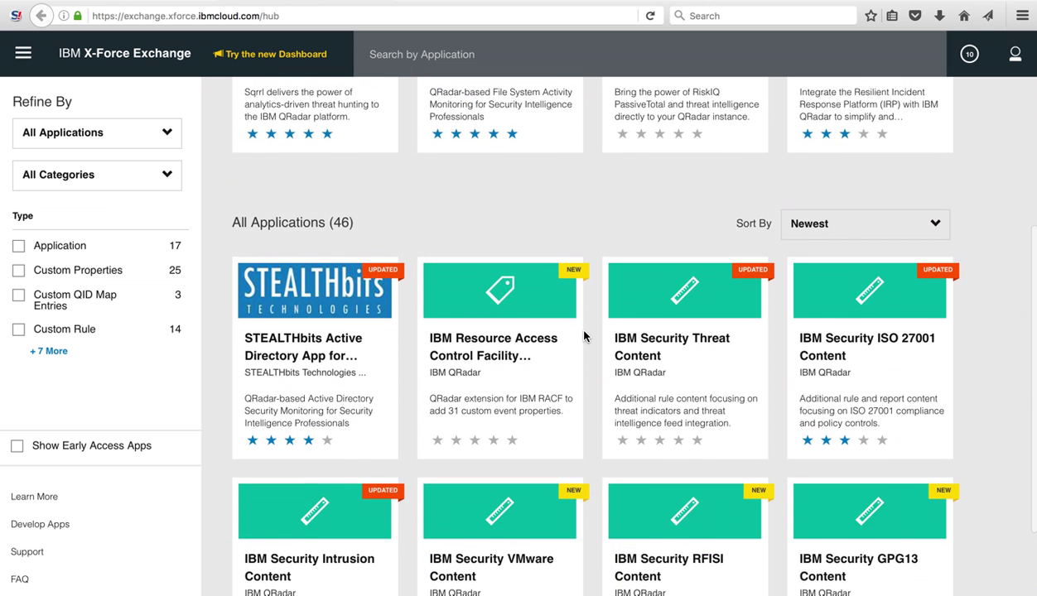
pyautogui.scroll(-4, 584, 335)
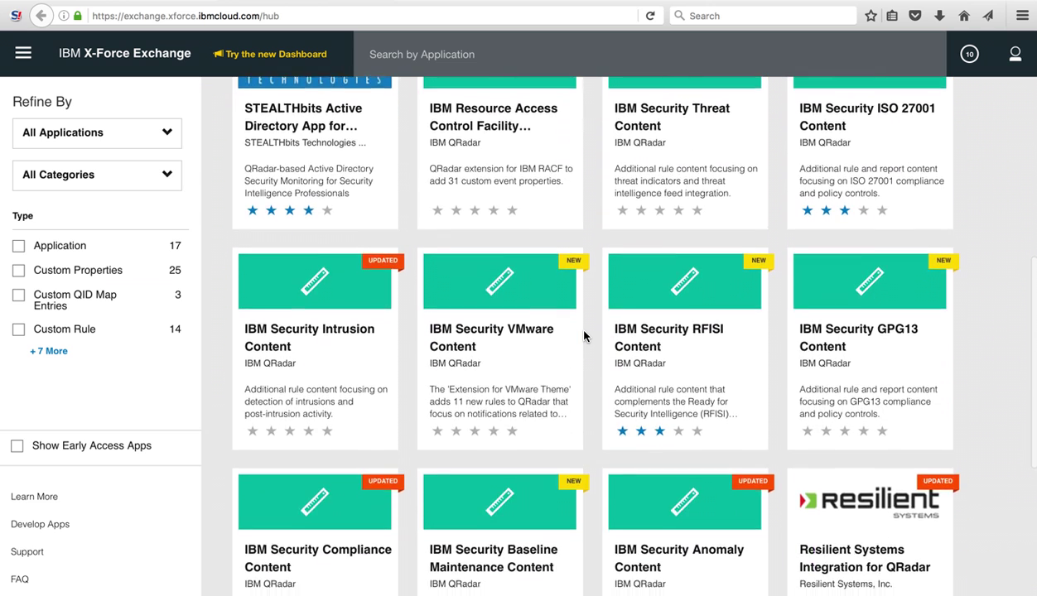
pyautogui.scroll(-6, 584, 336)
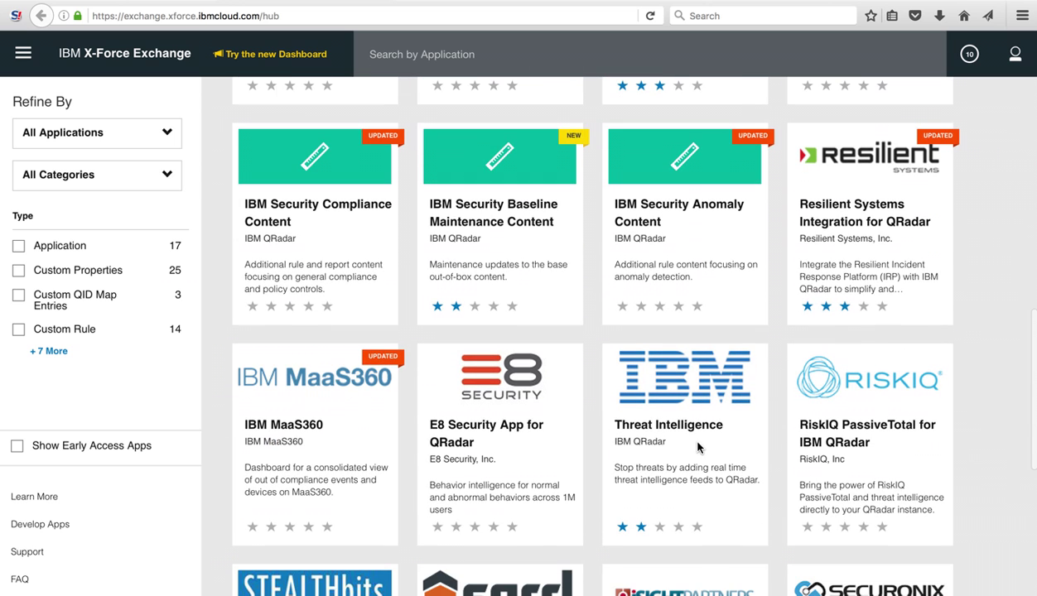
# Open the Threat Intelligence app's details and expand its full release notes for version 1.0.2
pyautogui.click(674, 403)
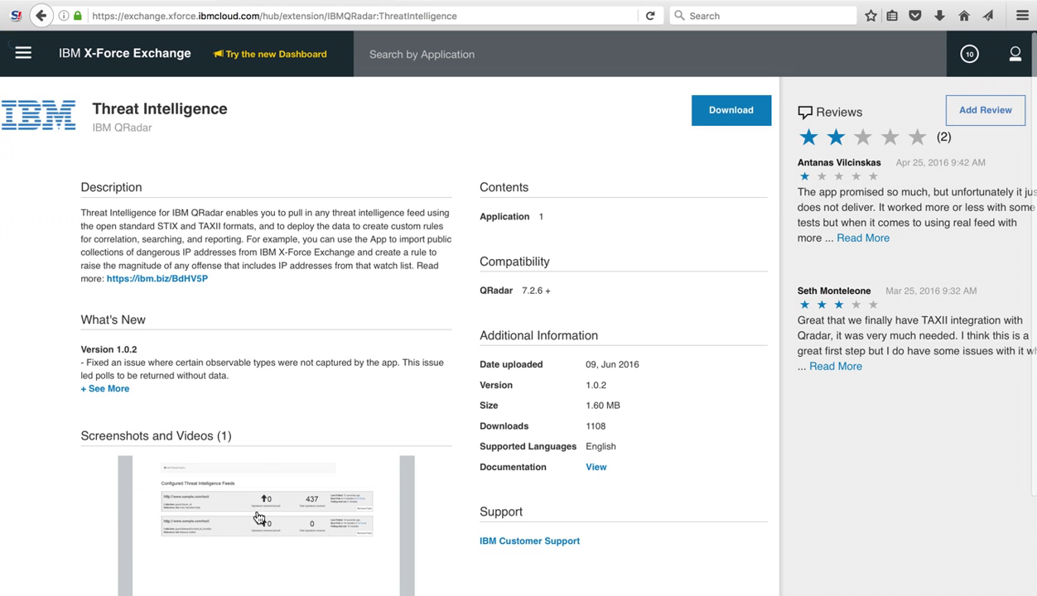
pyautogui.scroll(-2, 244, 522)
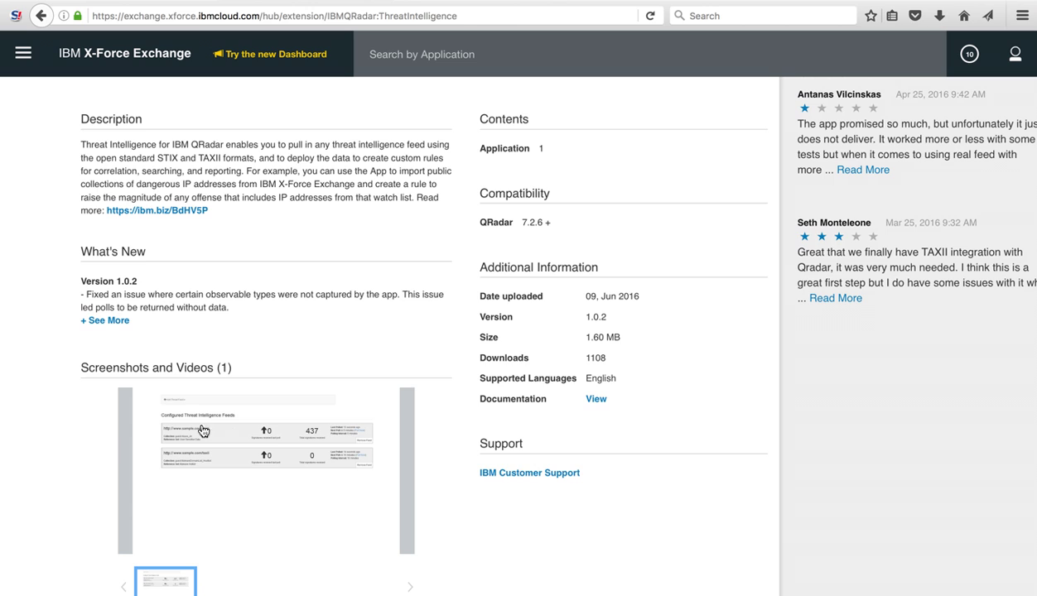
pyautogui.click(120, 320)
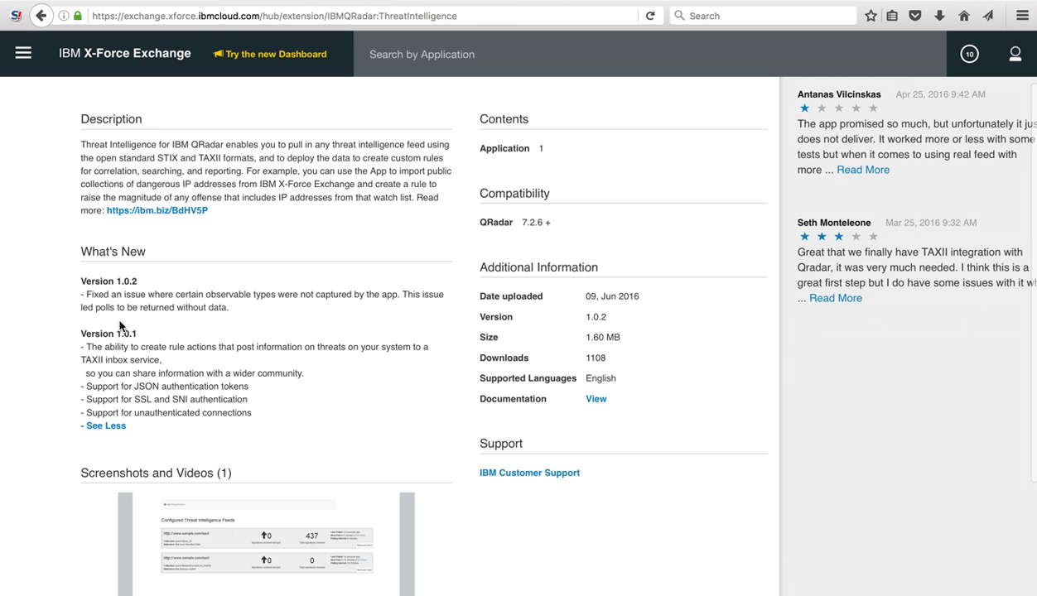
pyautogui.click(381, 2)
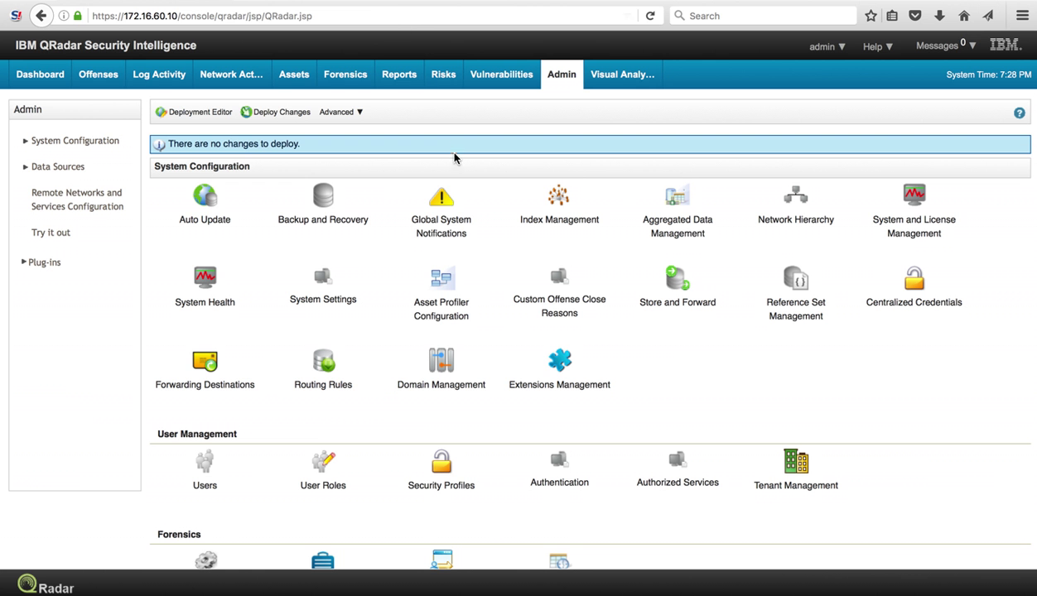
pyautogui.click(551, 358)
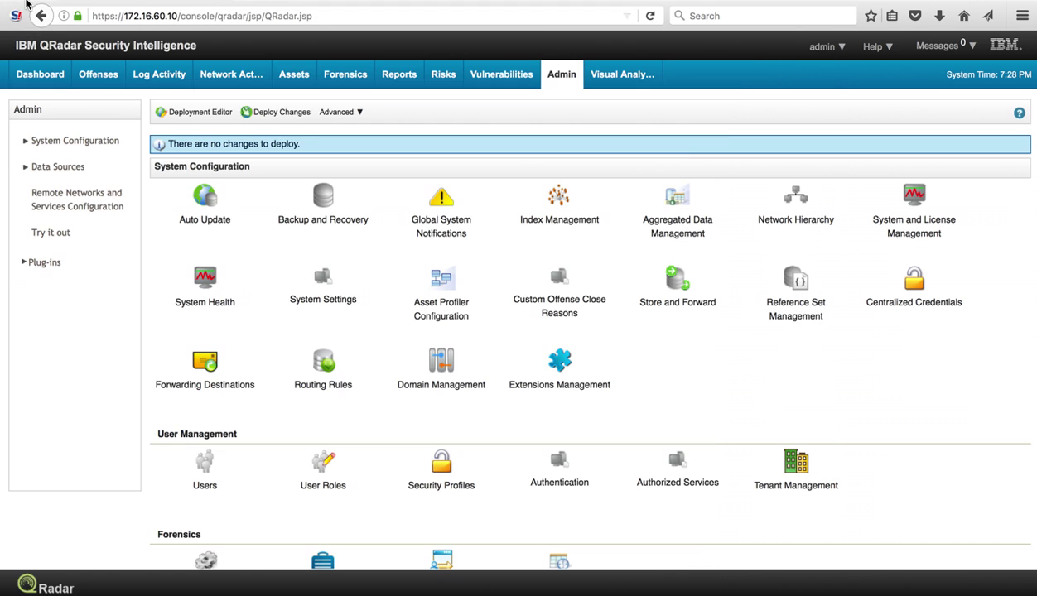
pyautogui.click(25, 4)
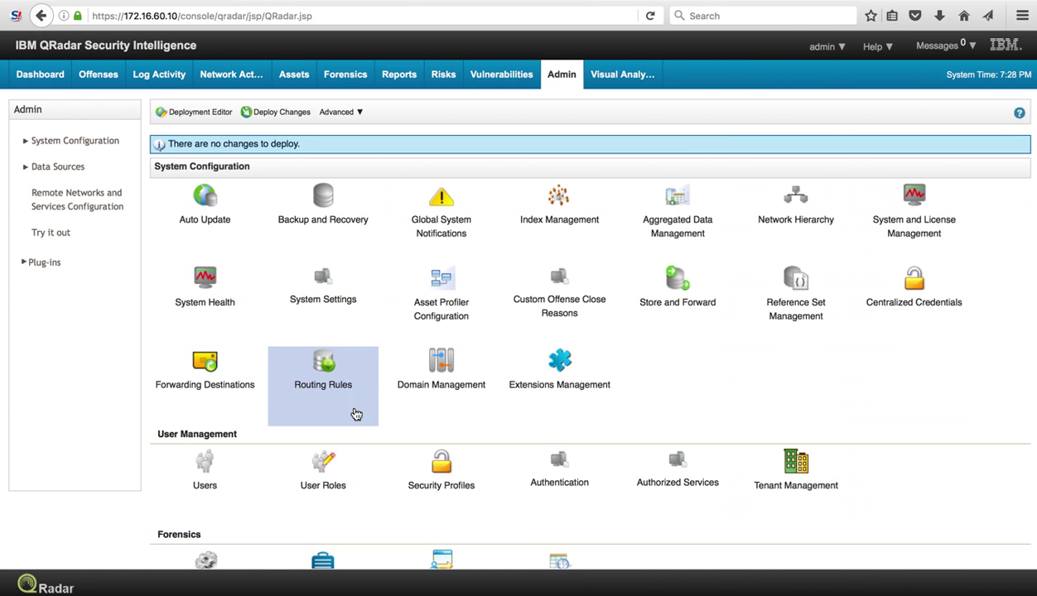
pyautogui.scroll(-6, 354, 415)
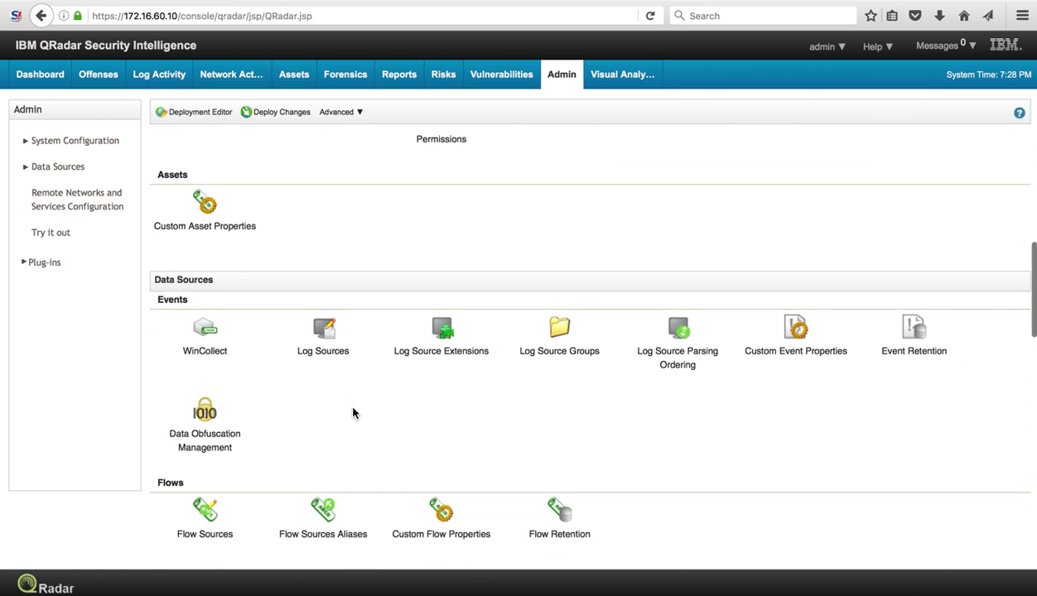
pyautogui.scroll(-8, 353, 412)
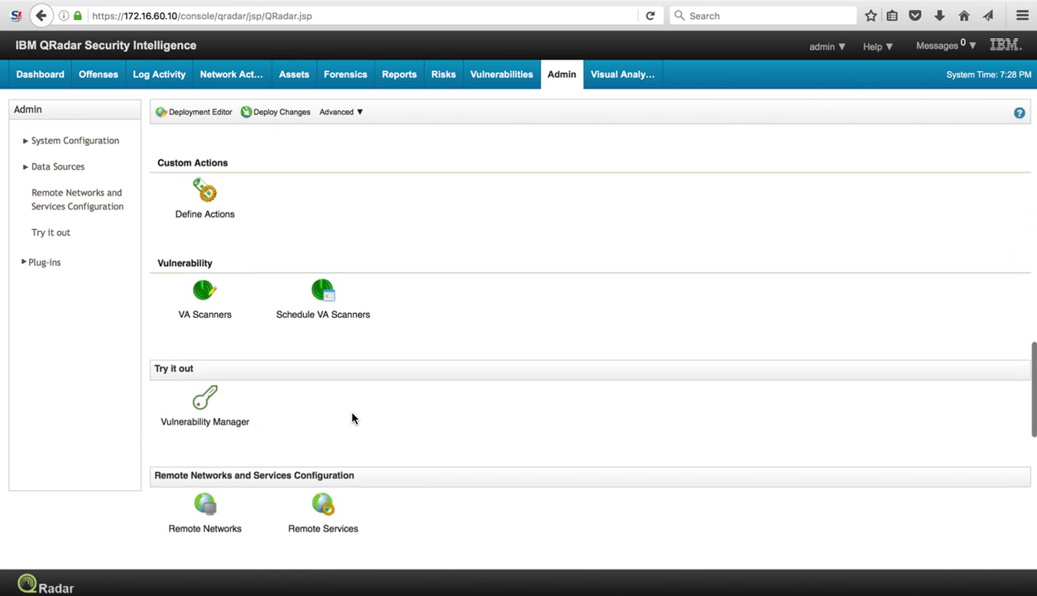
pyautogui.scroll(-8, 352, 419)
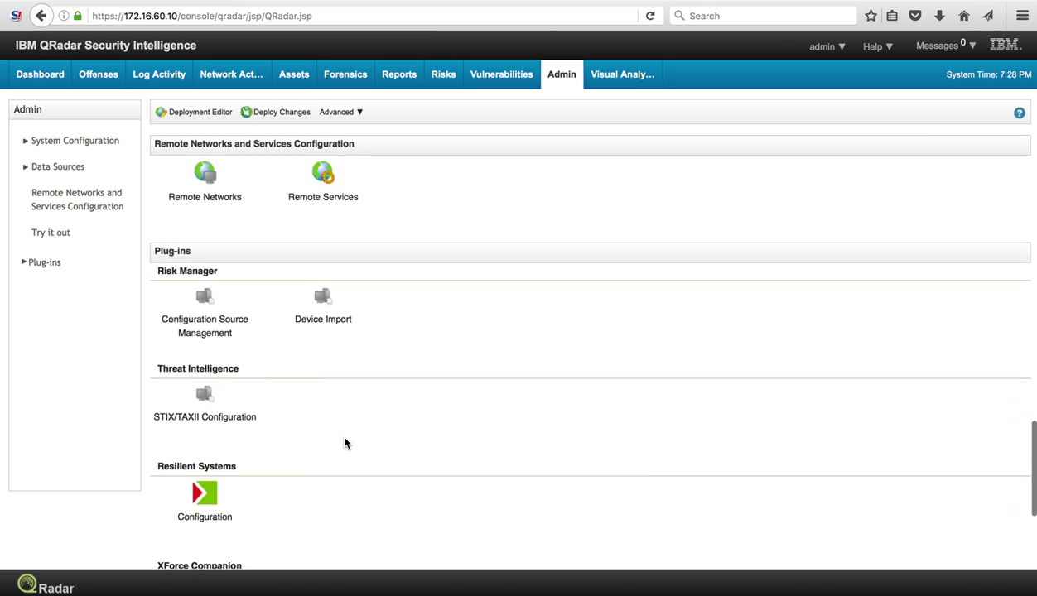
pyautogui.scroll(-1, 345, 443)
pyautogui.click(211, 366)
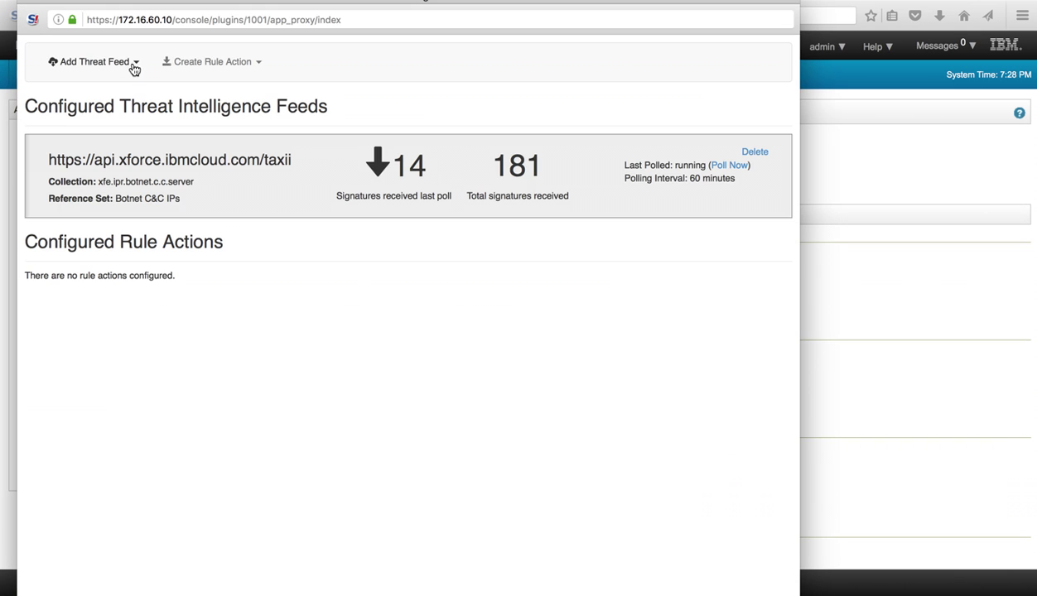
pyautogui.click(133, 66)
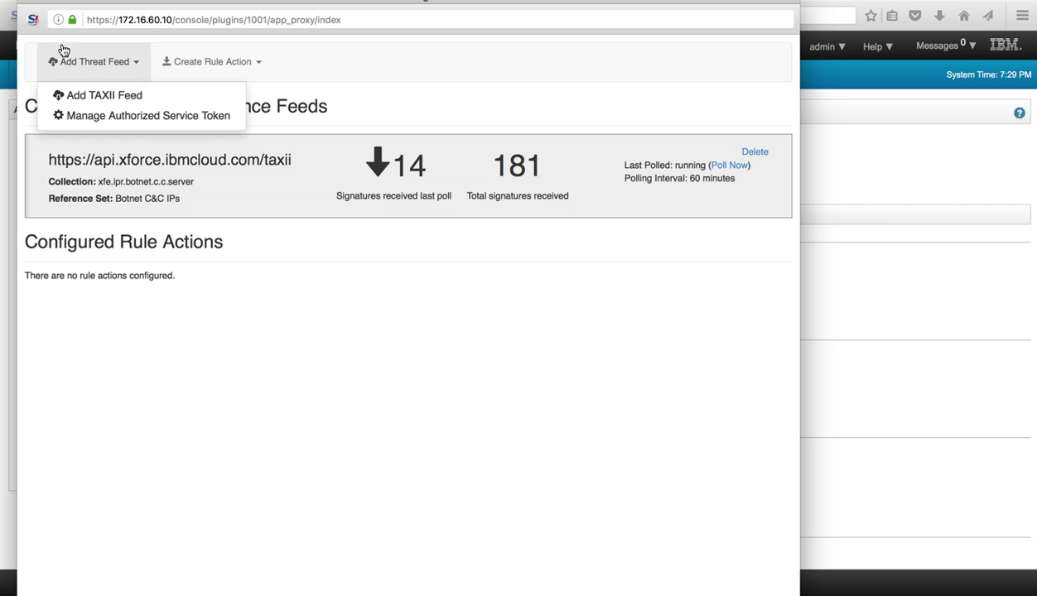
pyautogui.click(29, 2)
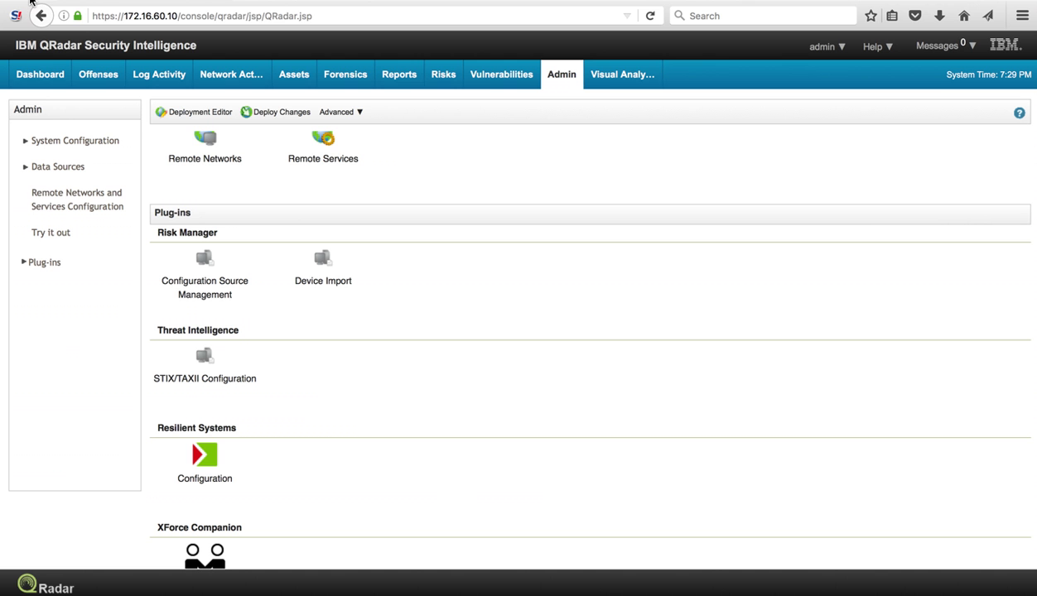
# Open Reference Set Management and view the 15 entries of the Botnet C&C IPs set
pyautogui.scroll(5, 384, 193)
pyautogui.scroll(10, 384, 194)
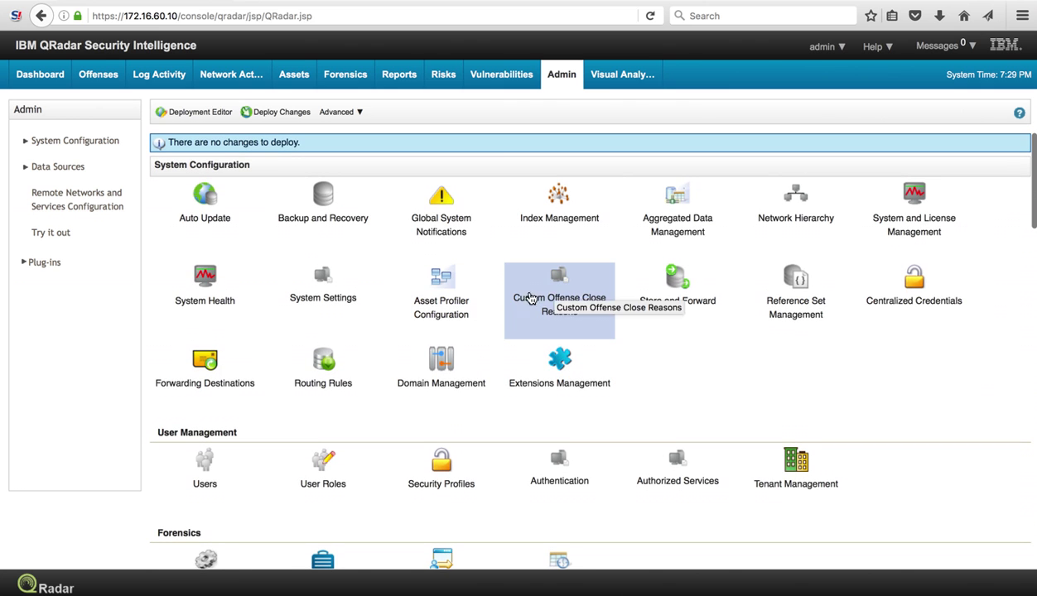
pyautogui.scroll(-1, 486, 312)
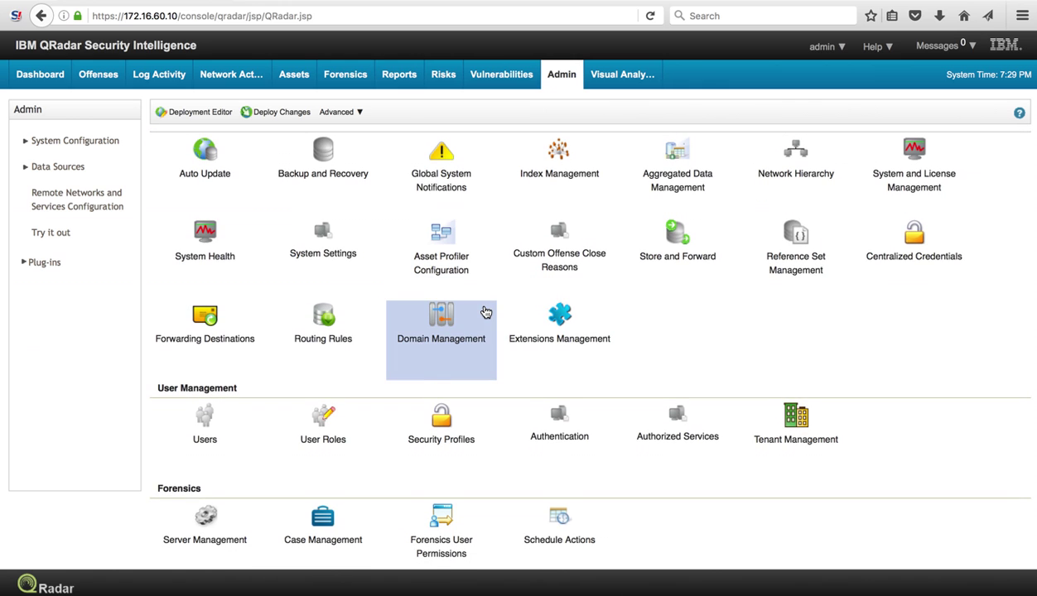
pyautogui.click(788, 244)
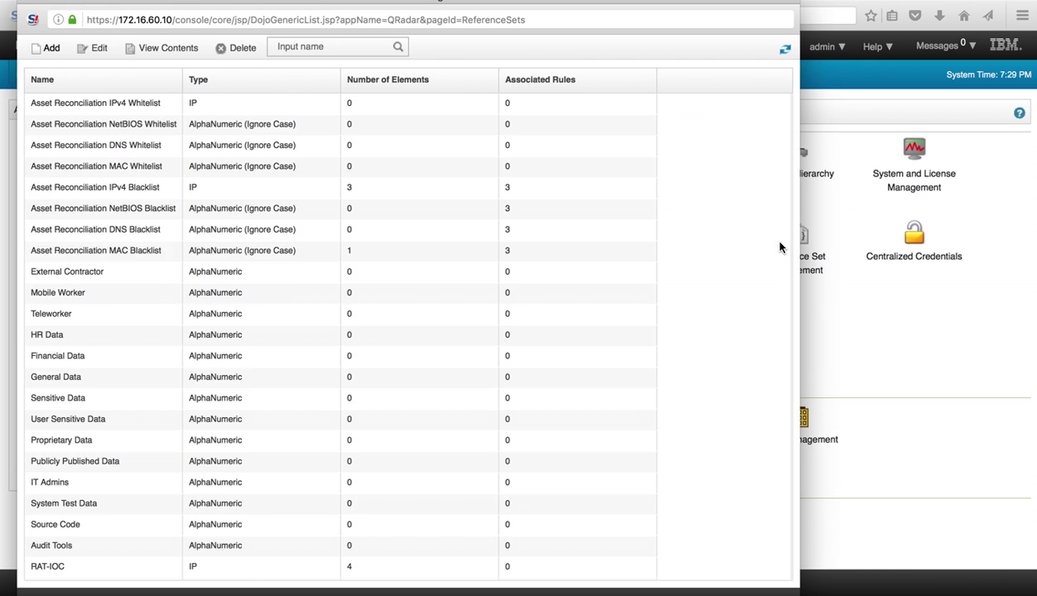
pyautogui.scroll(-10, 410, 273)
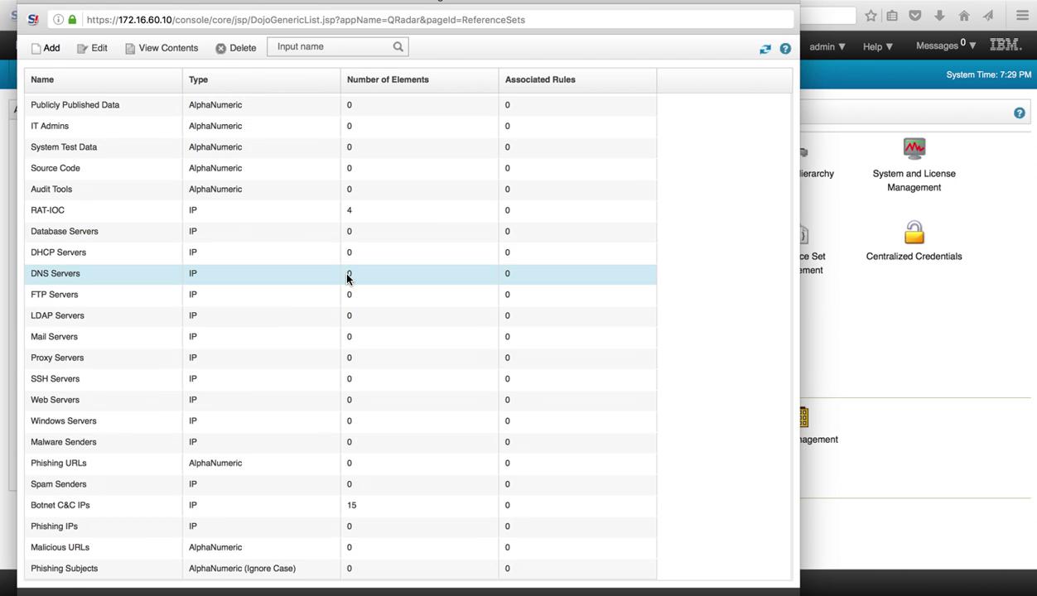
pyautogui.click(105, 509)
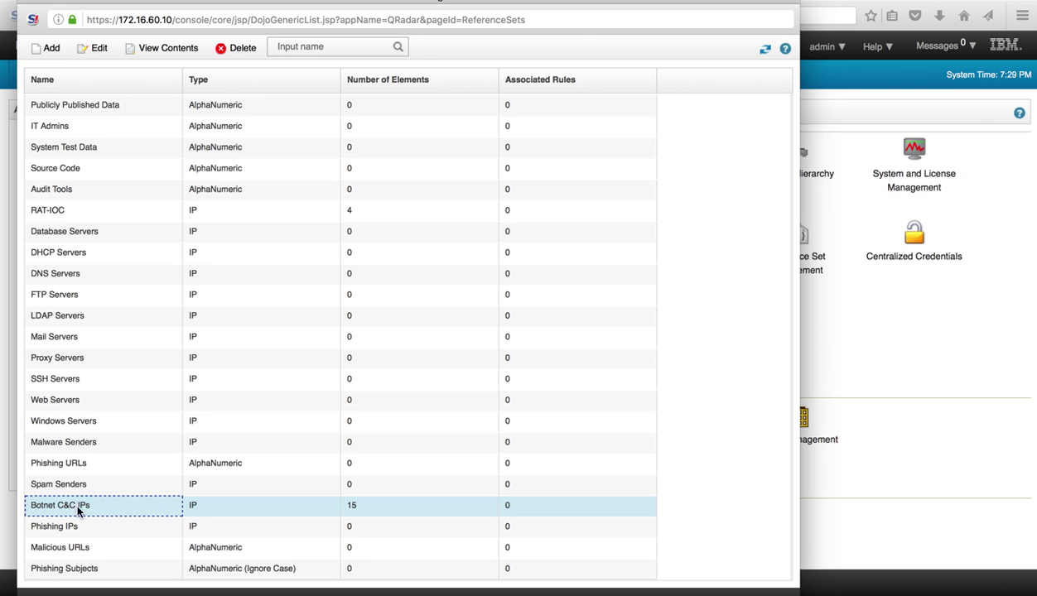
pyautogui.doubleClick(73, 510)
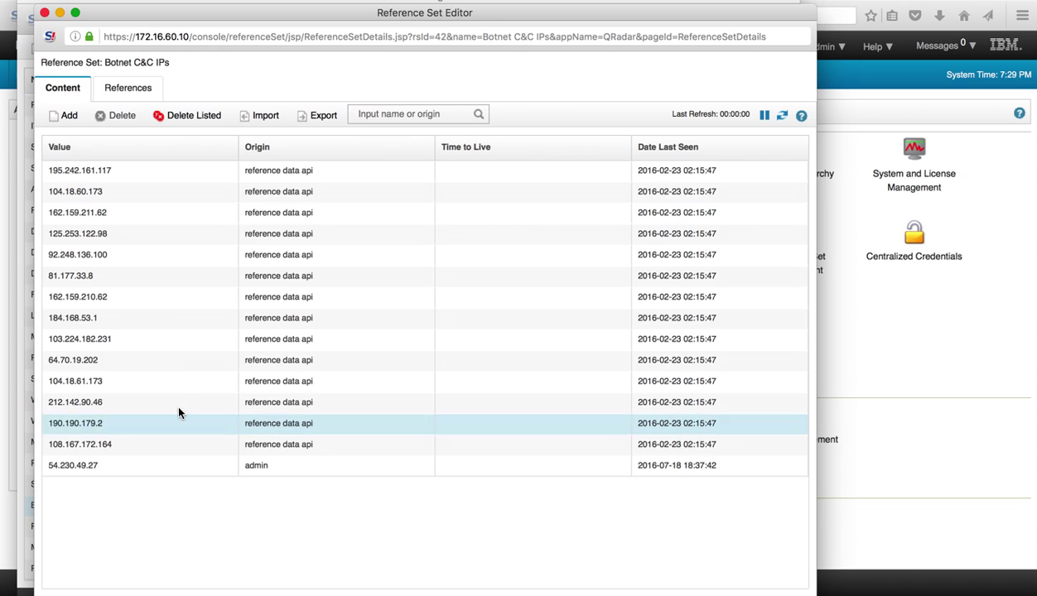
# Close the Botnet C&C IPs contents window and the Reference Sets list
pyautogui.click(44, 14)
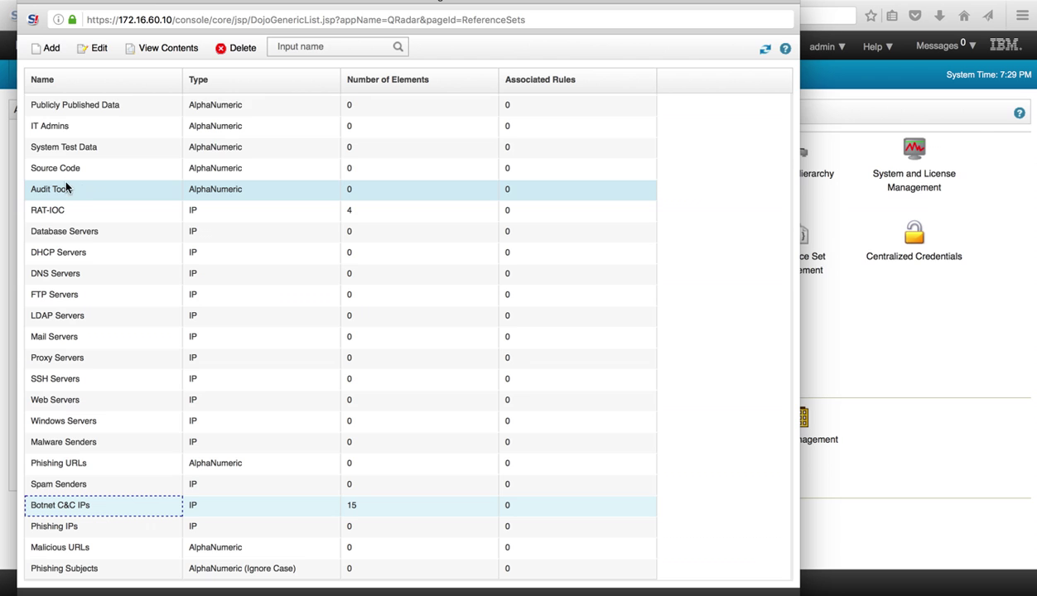
pyautogui.click(30, 2)
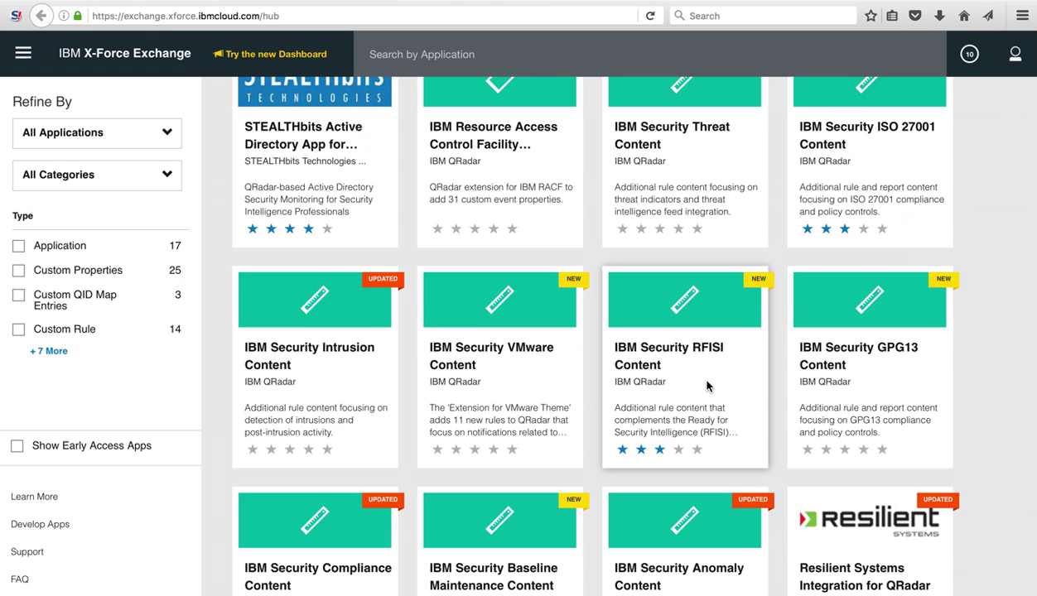
# Open the IBM Security RFISI Content page and scroll through its six threat rules
pyautogui.click(669, 357)
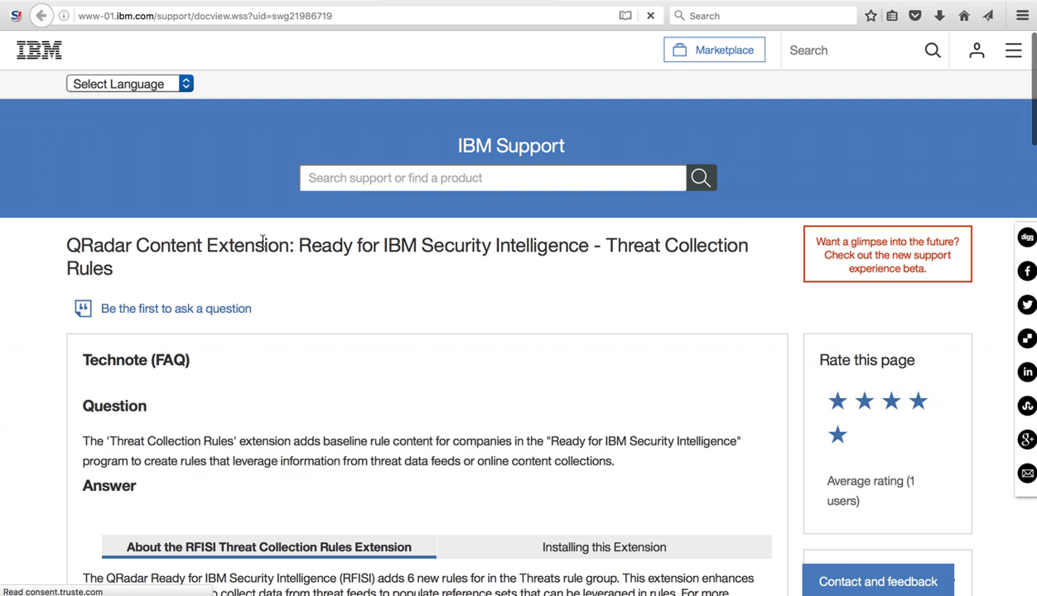
pyautogui.scroll(-10, 248, 343)
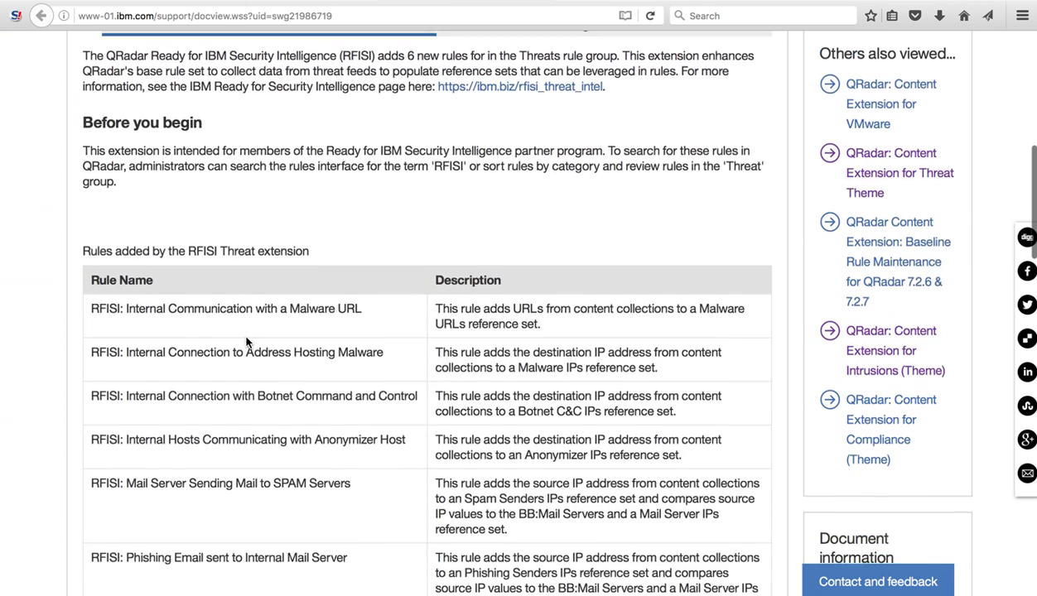
pyautogui.scroll(-2, 246, 341)
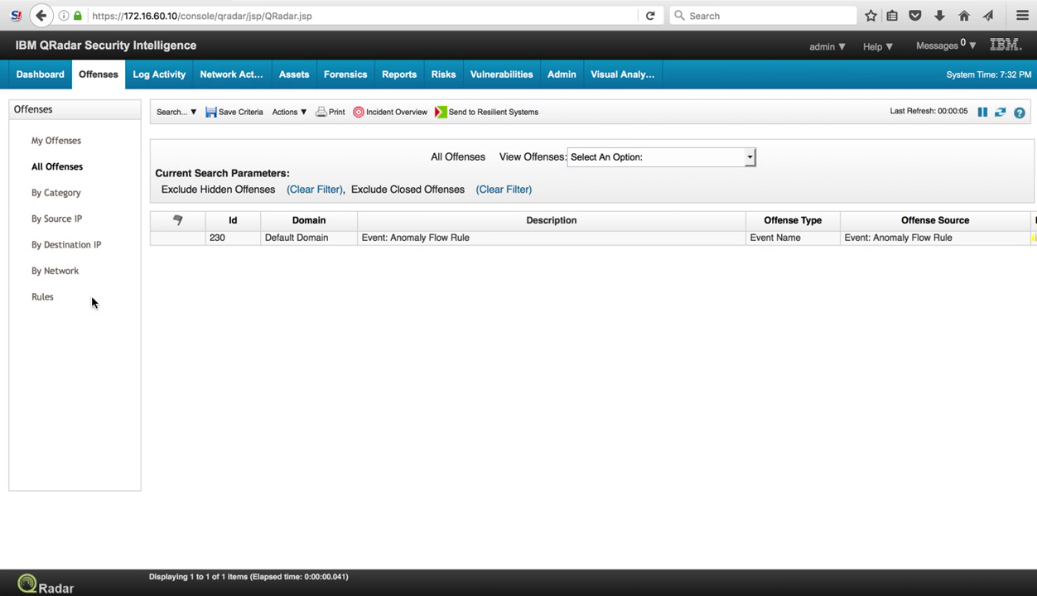
# Search the offense rules for 'RFISI' and open the Internal Connection with Botnet Command and Control rule
pyautogui.click(41, 300)
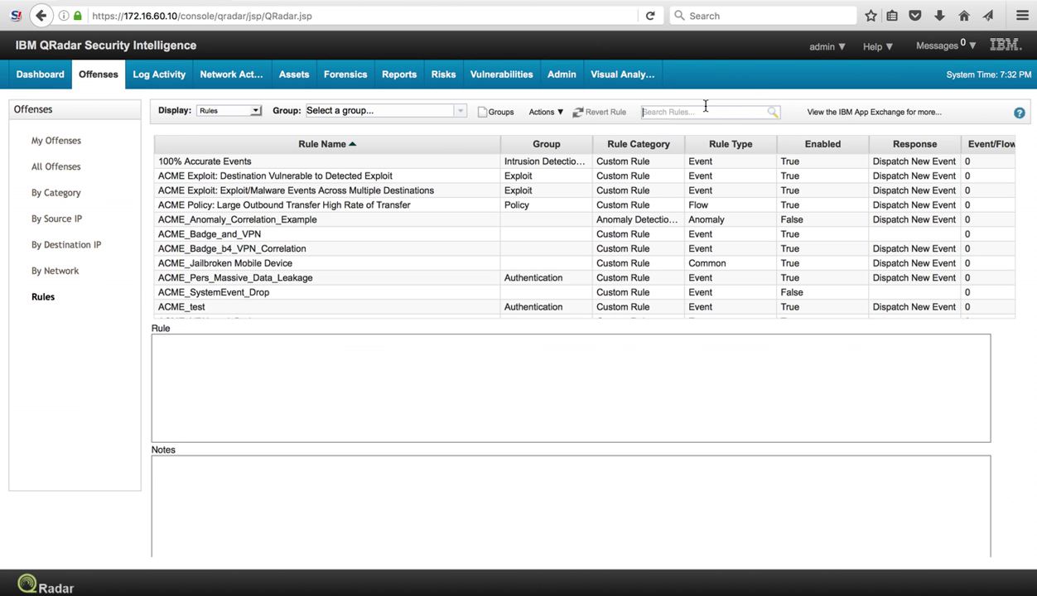
pyautogui.write('RFISI')
pyautogui.click(771, 113)
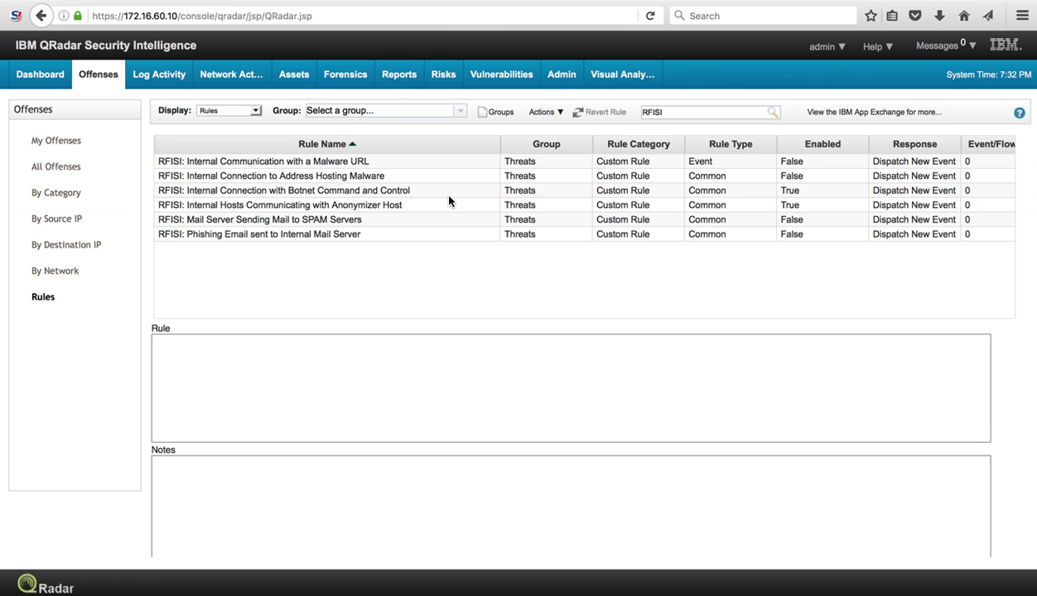
pyautogui.doubleClick(295, 190)
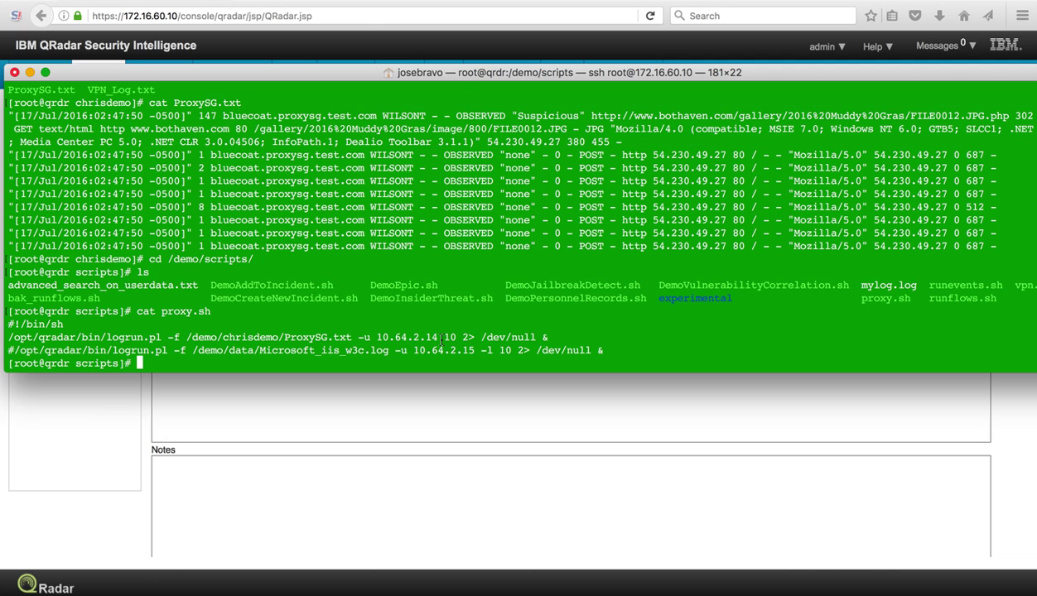
# Run ./proxy.sh from the terminal while QRadar shows the live event log
pyautogui.write('./pro')
pyautogui.press('Tab')
pyautogui.click(188, 7)
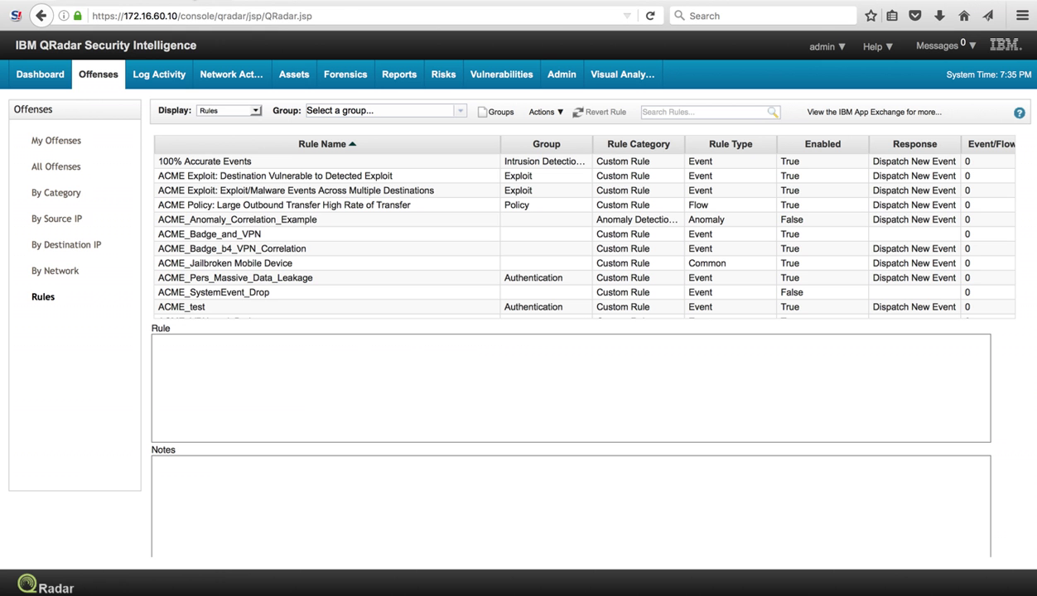
pyautogui.click(162, 75)
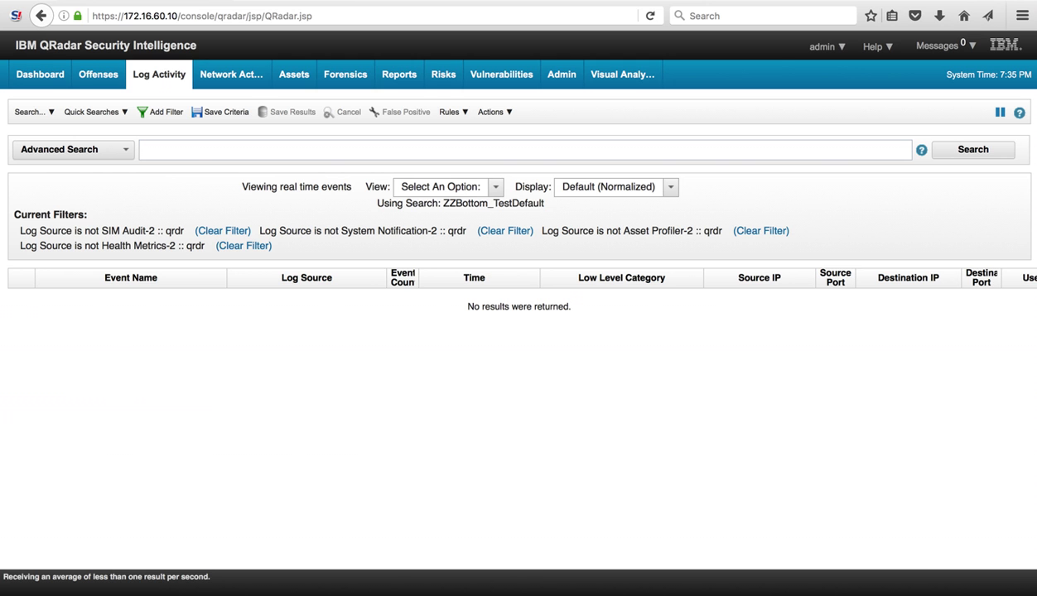
pyautogui.press('super+Tab')
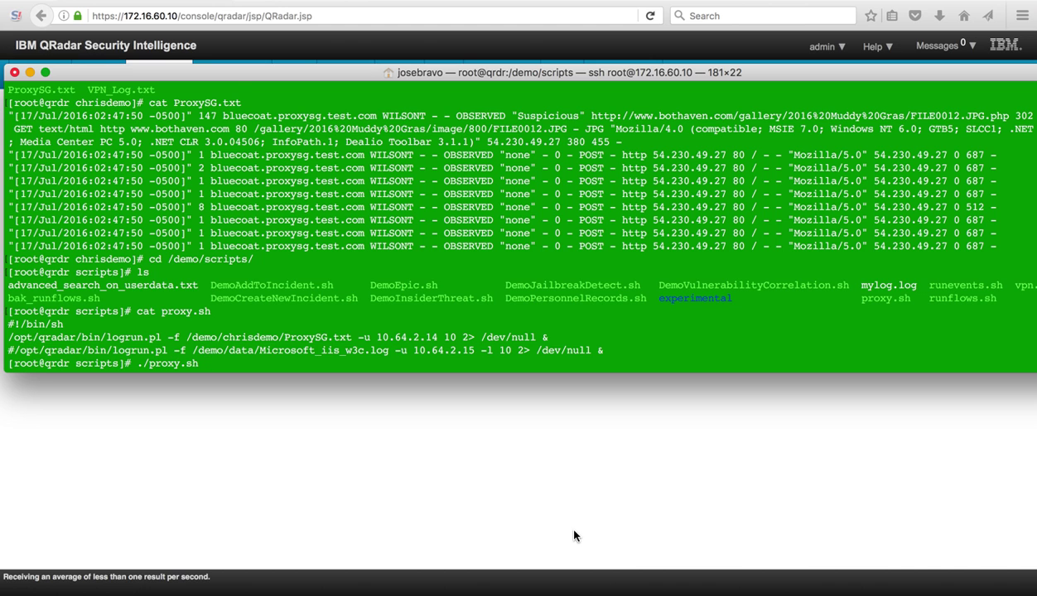
pyautogui.press('Return')
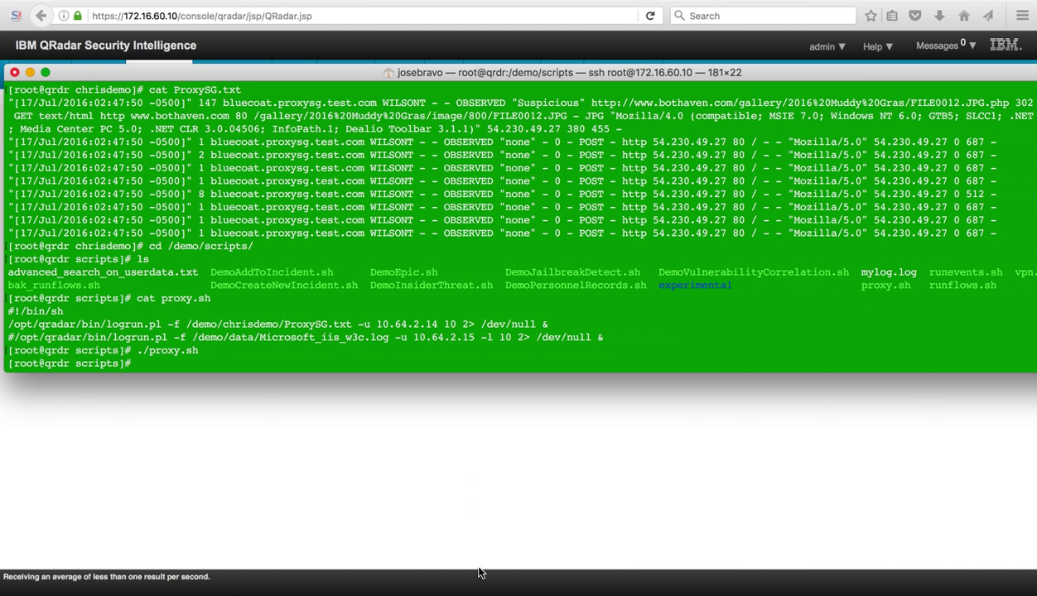
pyautogui.press('super+Tab')
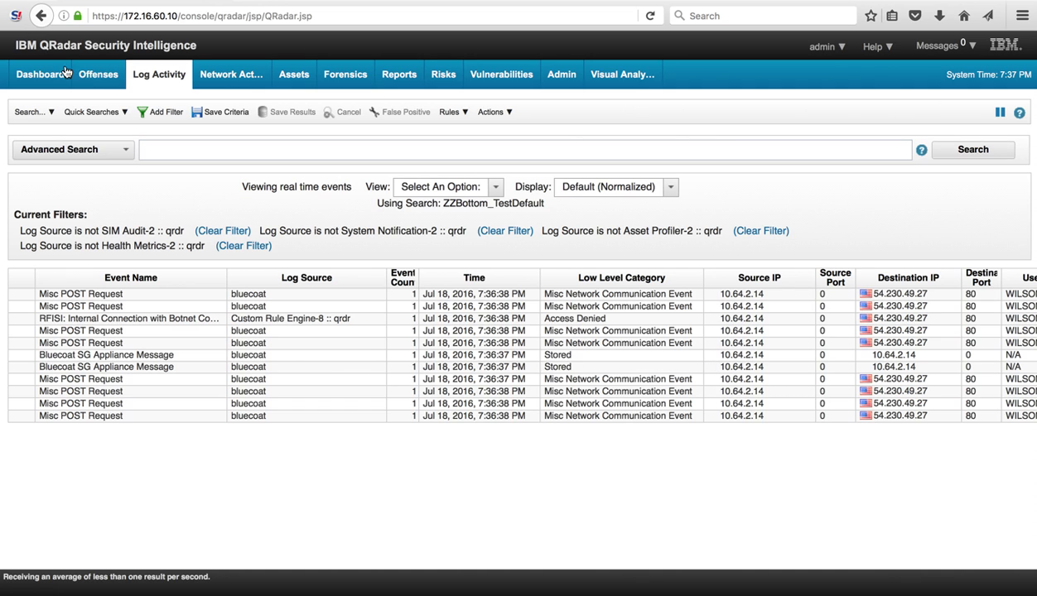
# Show the offenses list with new offense 231 from 10.64.2.14
pyautogui.click(90, 76)
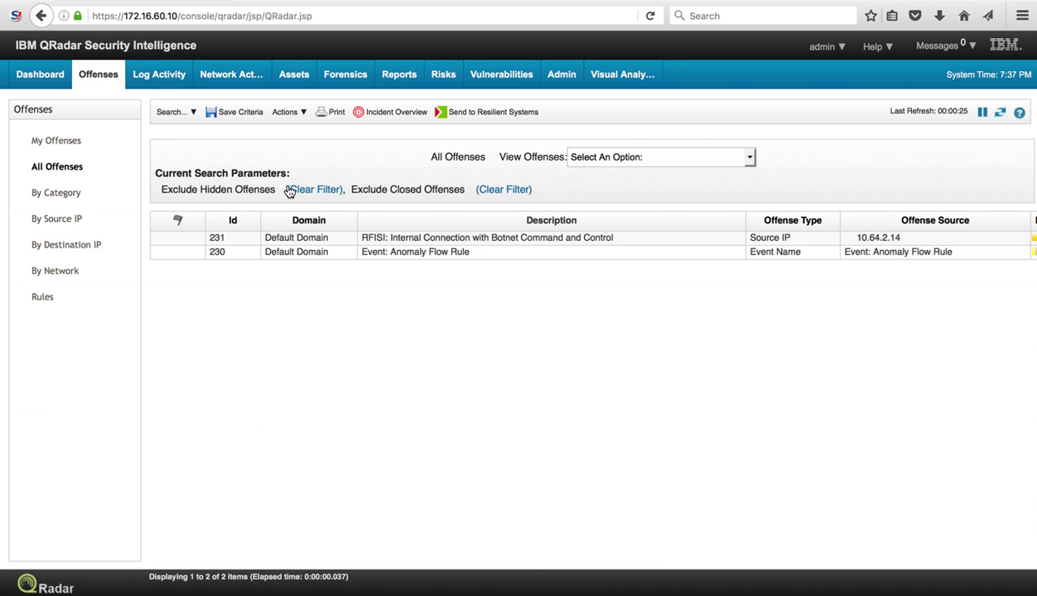
# Open offense 231, display its contributing RFISI rule, and list its single event
pyautogui.click(361, 239)
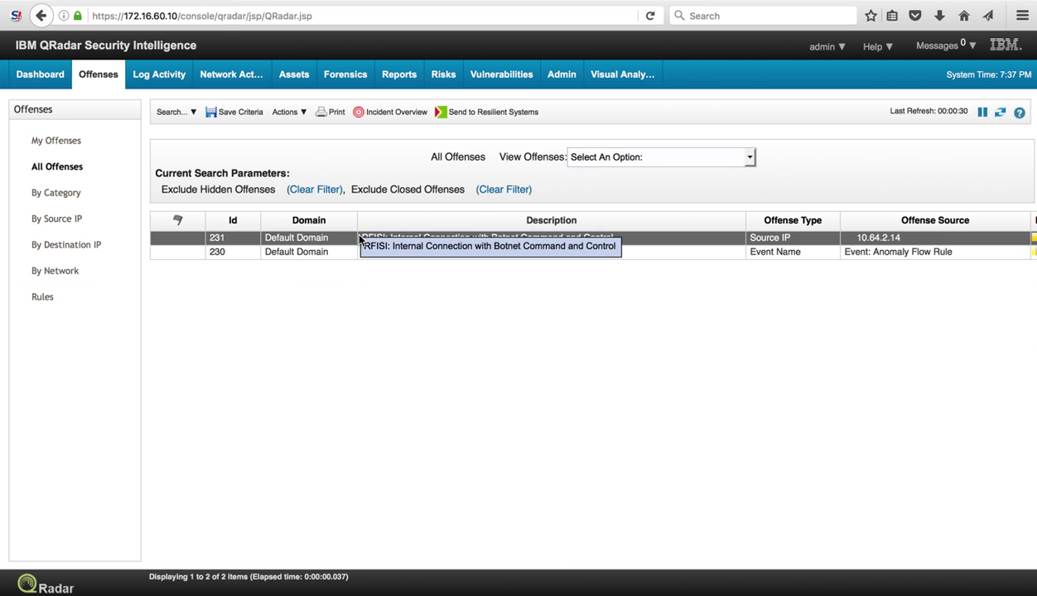
pyautogui.doubleClick(314, 240)
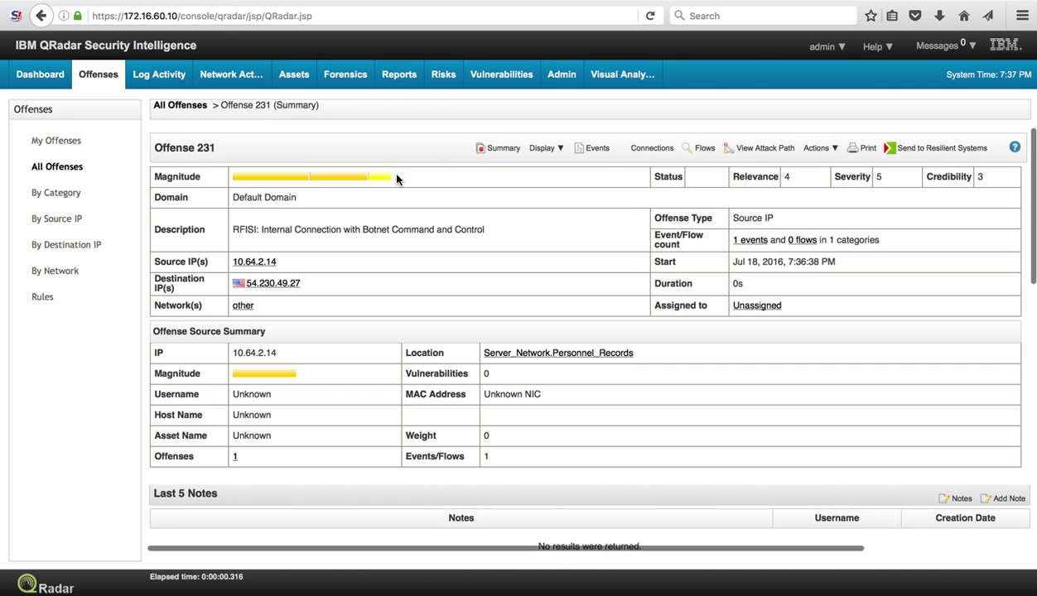
pyautogui.click(552, 150)
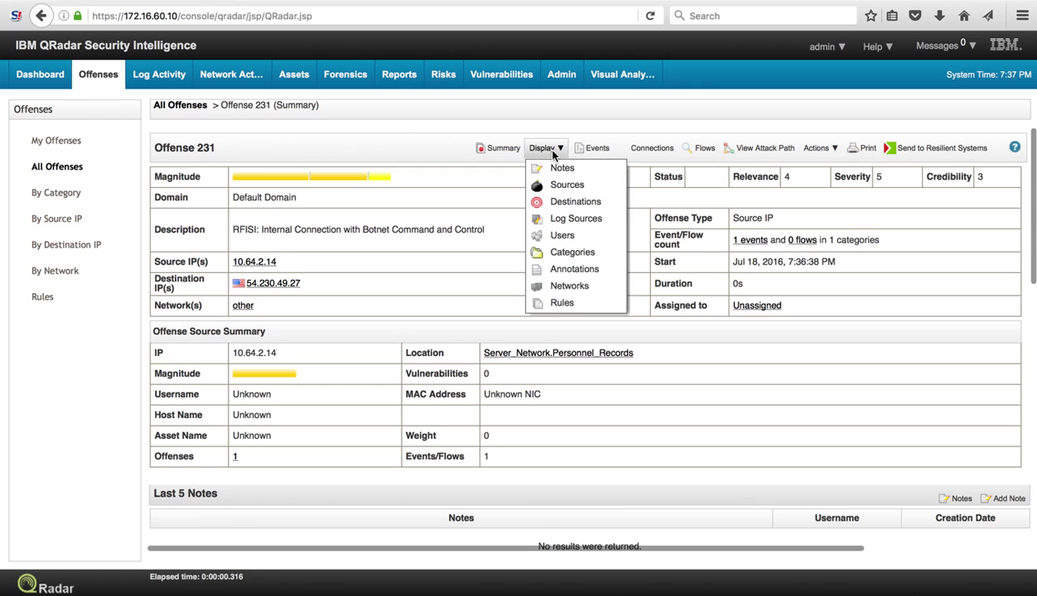
pyautogui.click(544, 305)
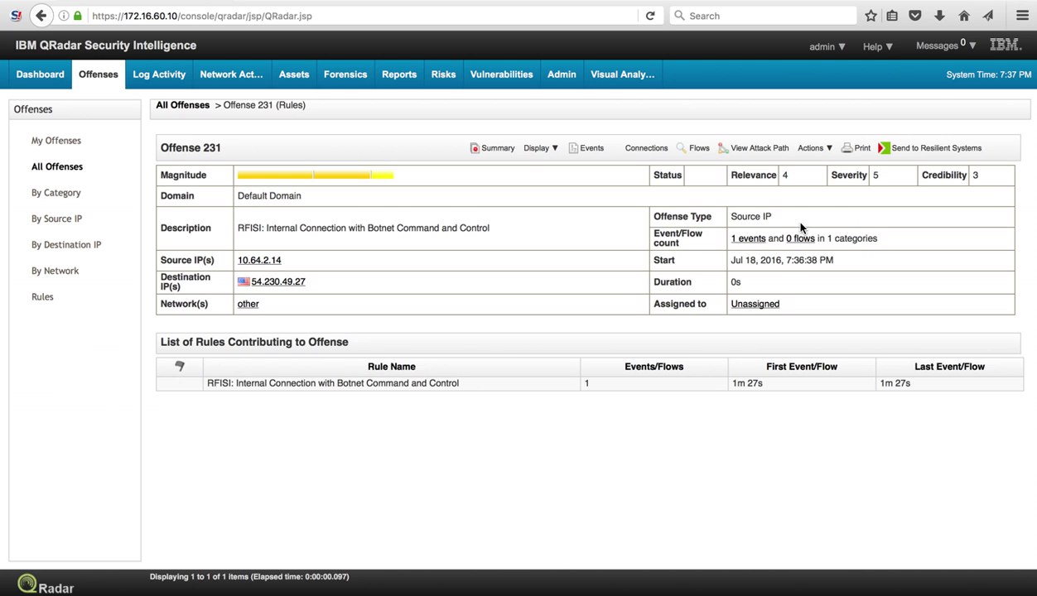
pyautogui.click(749, 240)
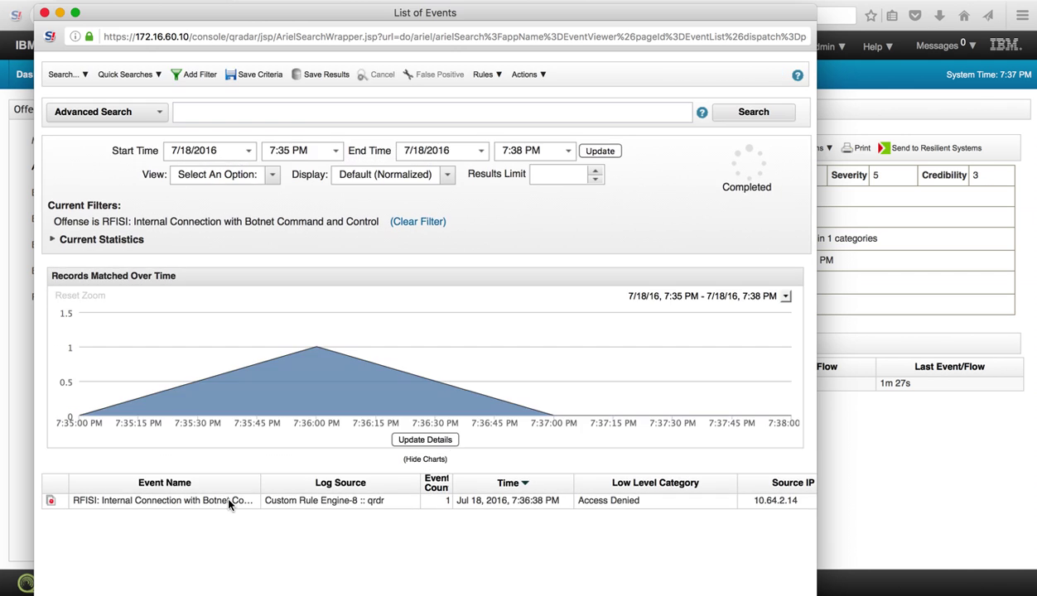
# Open the RFISI event's details and scroll down to its payload, destination 54.230.49.27 port 80
pyautogui.click(230, 500)
pyautogui.doubleClick(229, 500)
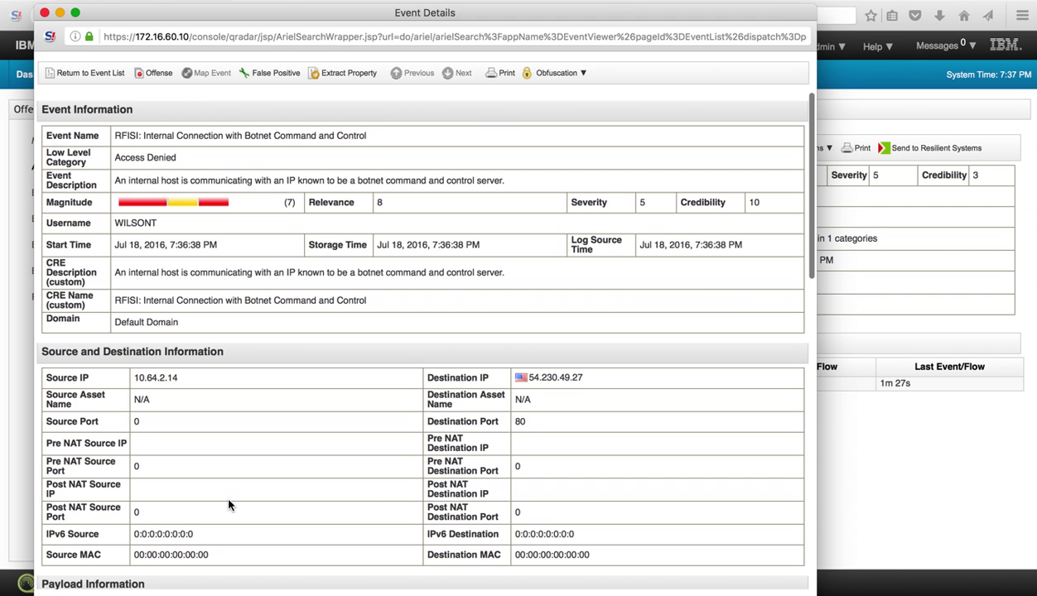
pyautogui.scroll(-3, 281, 432)
pyautogui.scroll(-2, 282, 432)
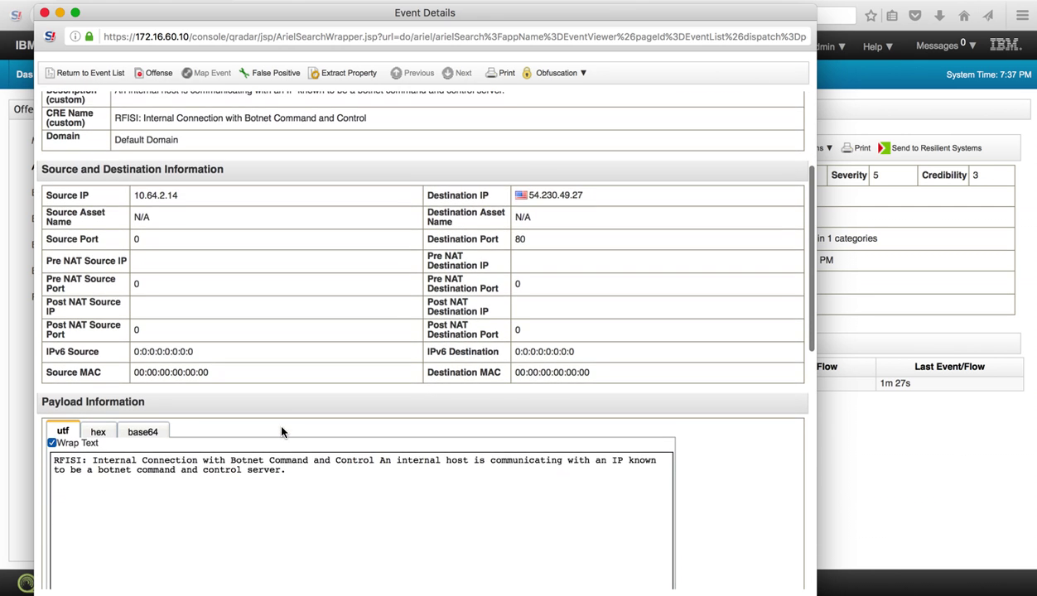